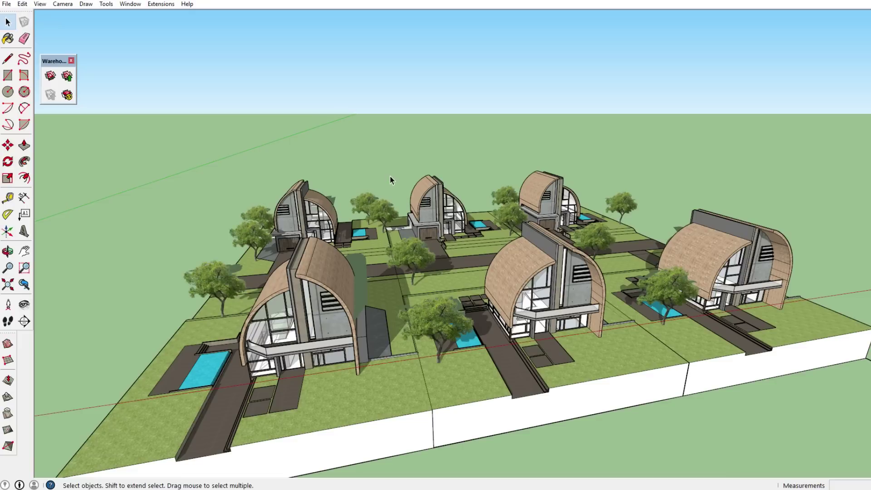
Orbit around the housing estate until the central road runs straight into the distance between both rows.
middle_drag(566, 165, 84, 222)
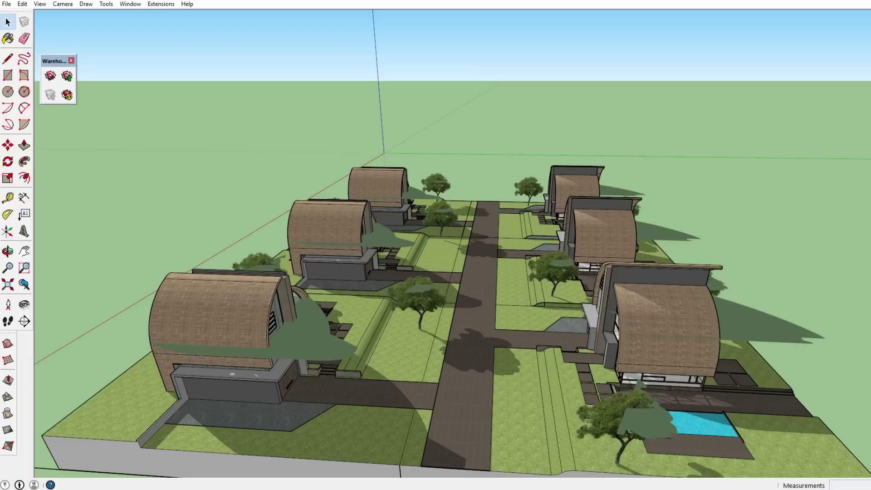
middle_drag(485, 230, 440, 206)
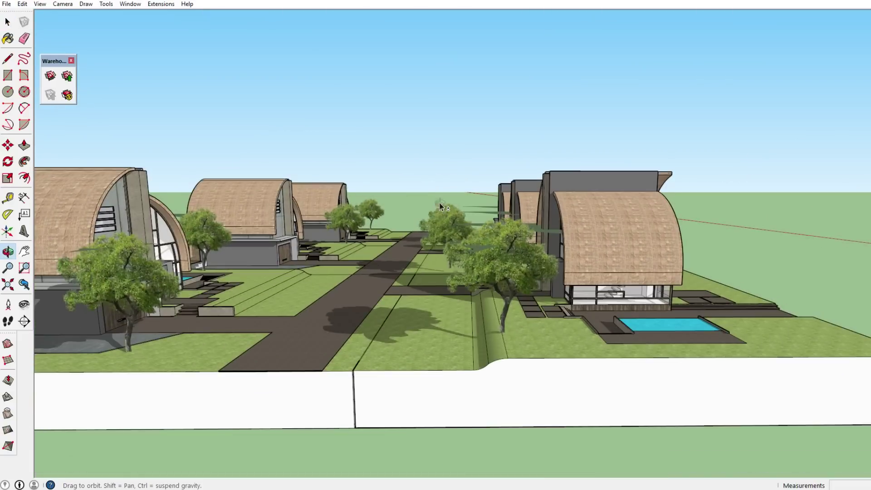
middle_drag(386, 202, 425, 211)
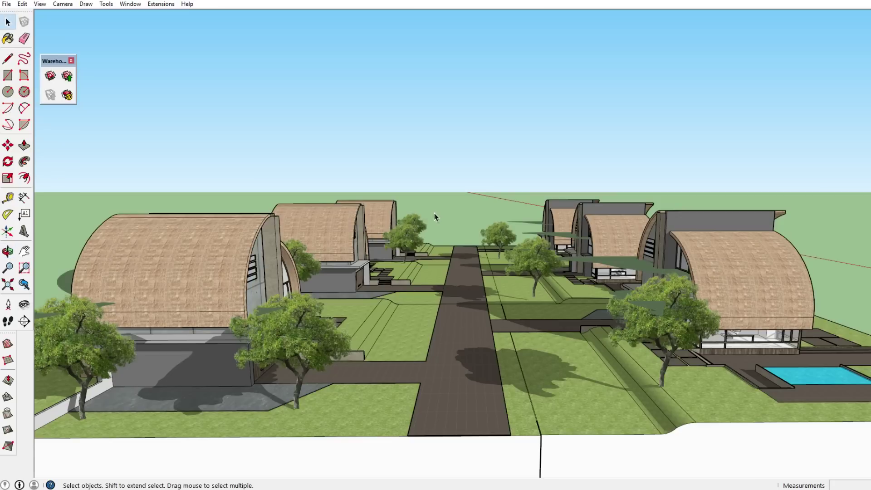
middle_drag(543, 258, 489, 293)
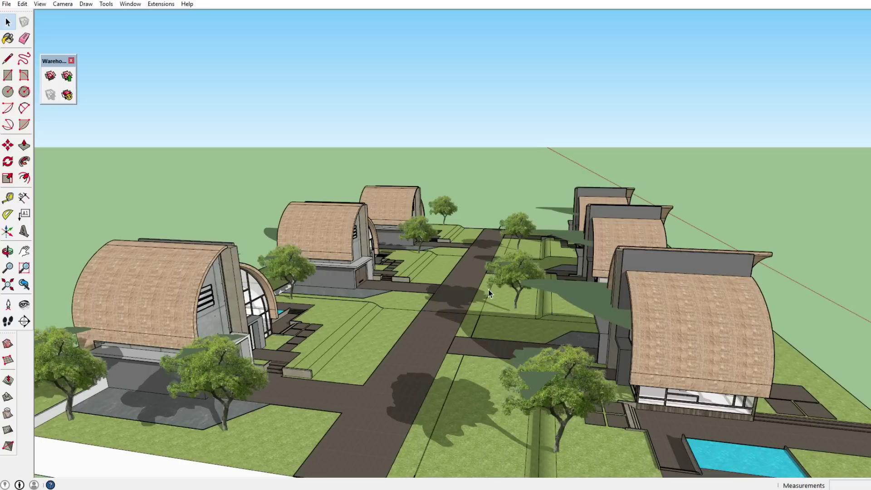
middle_drag(447, 285, 508, 310)
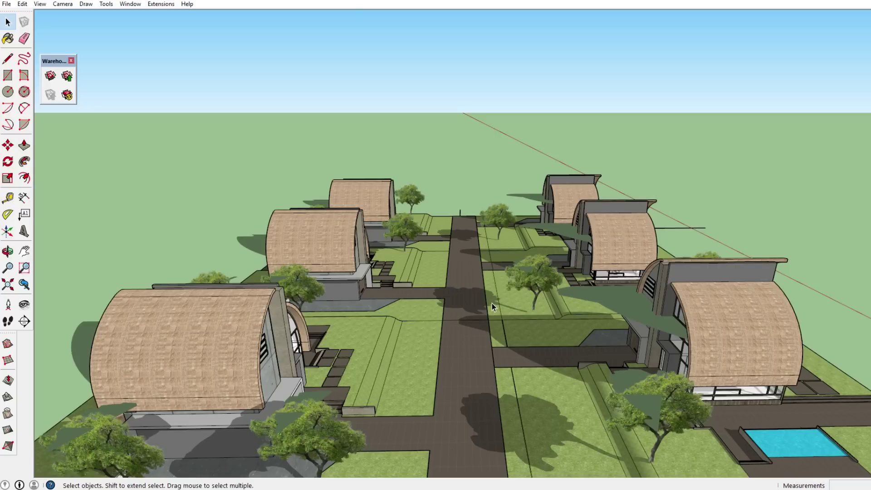
Orbit down and zoom in among the barrel-roofed houses along the road, then switch back to Select.
middle_drag(492, 303, 626, 243)
scroll(478, 250, up, 5)
shift+middle_drag(478, 249, 391, 282)
scroll(517, 249, down, 5)
scroll(381, 336, down, 3)
scroll(436, 318, up, 5)
scroll(480, 313, up, 3)
key(space)
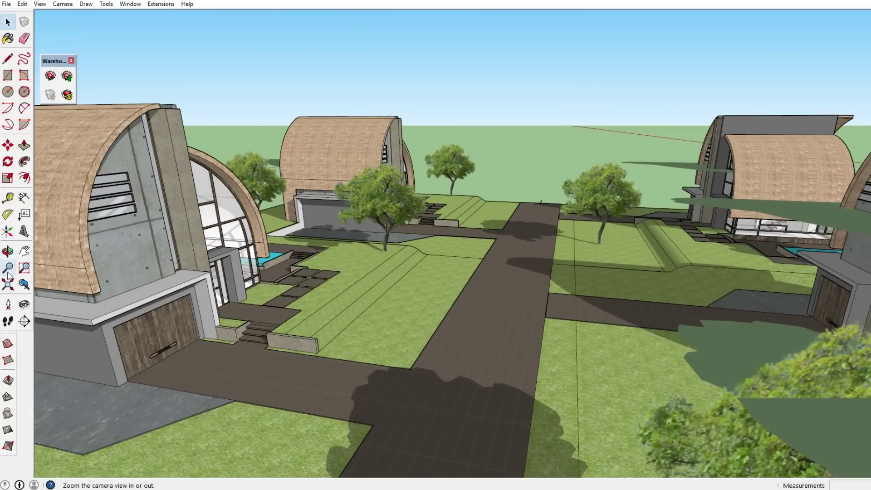
Position the camera at eye height on the road and turn the view around.
click(8, 305)
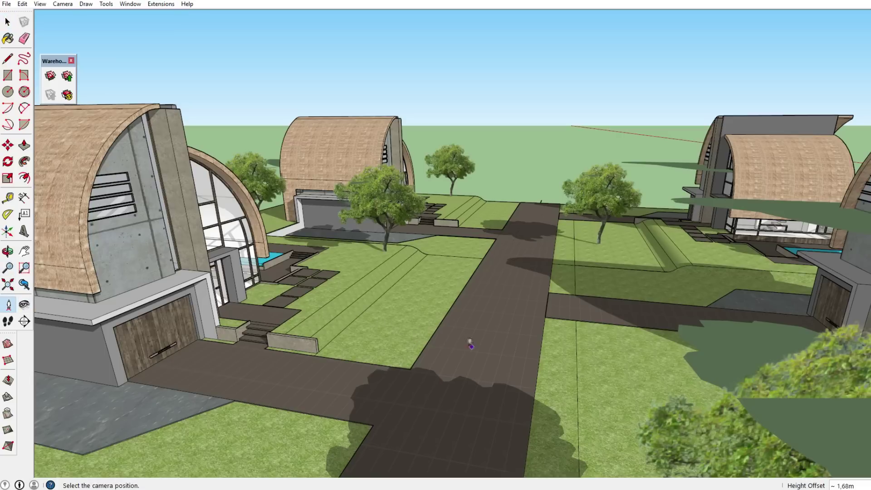
click(454, 339)
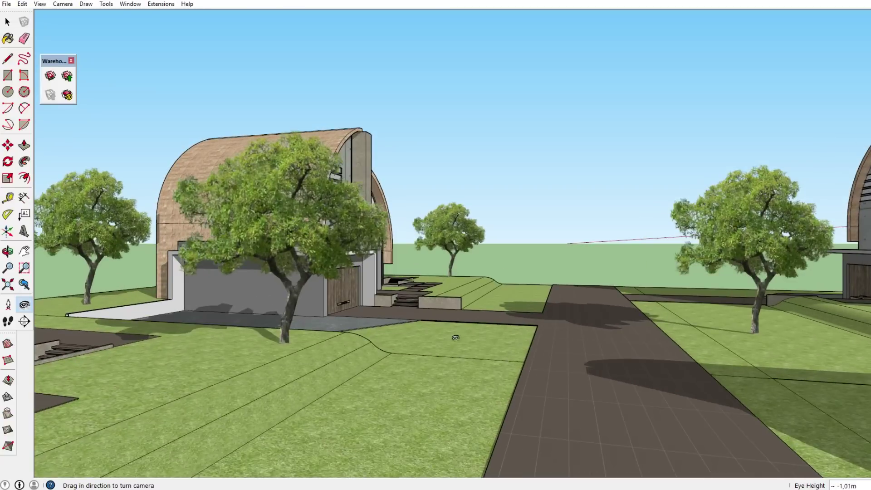
key(o)
drag(663, 275, 634, 277)
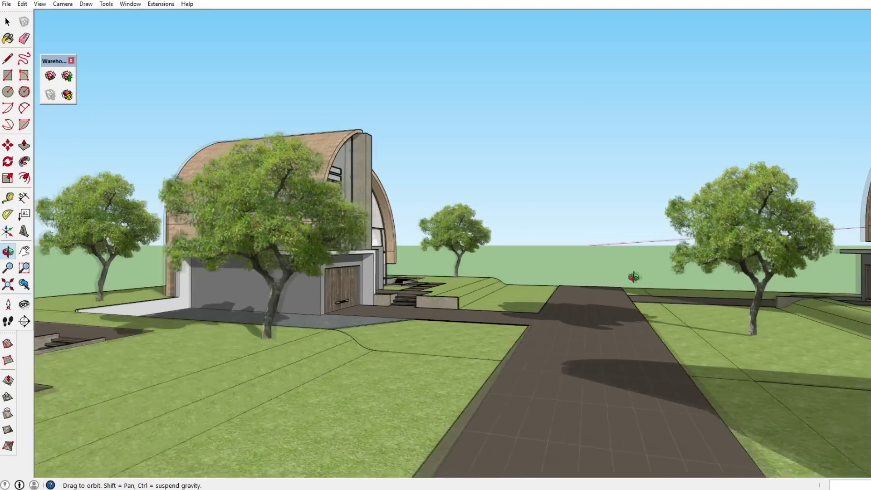
middle_drag(634, 276, 623, 262)
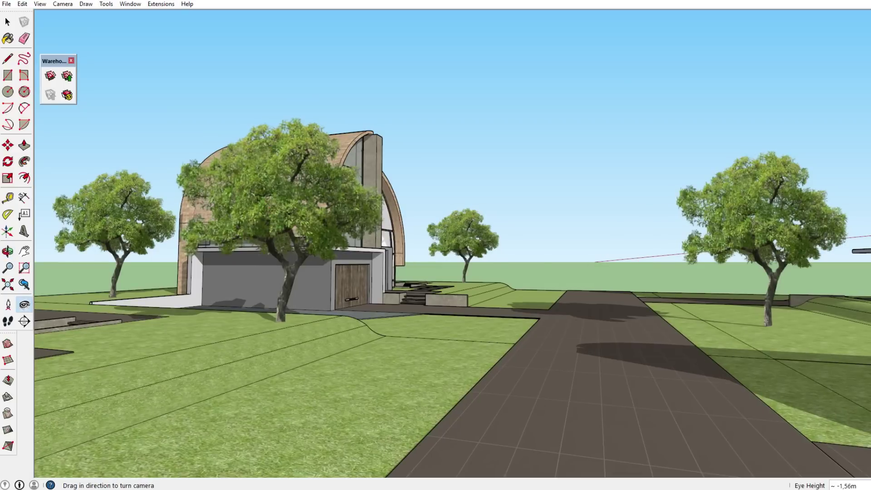
Pan across the estate and orbit back up to an aerial view of the houses.
click(8, 305)
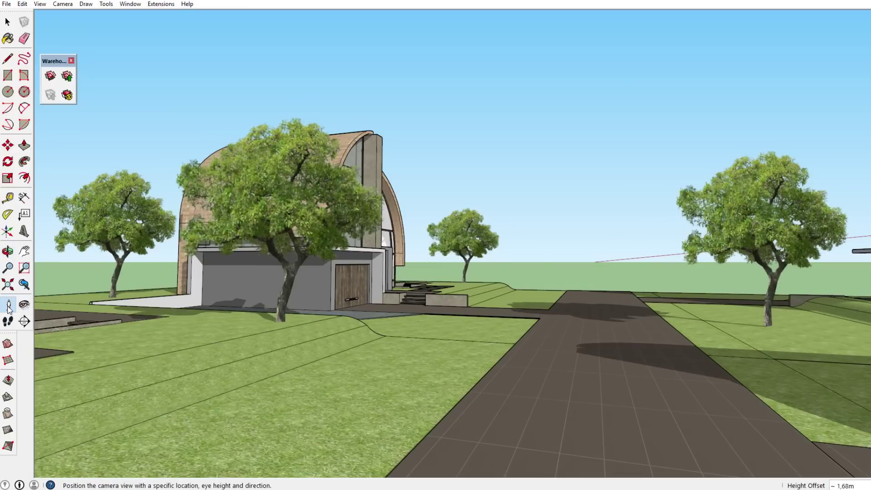
shift+middle_drag(229, 345, 253, 326)
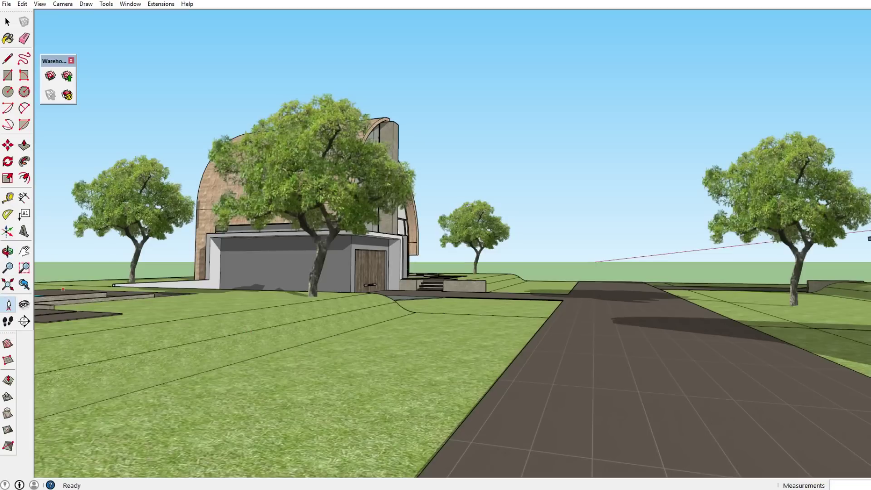
click(9, 306)
middle_drag(472, 413, 422, 318)
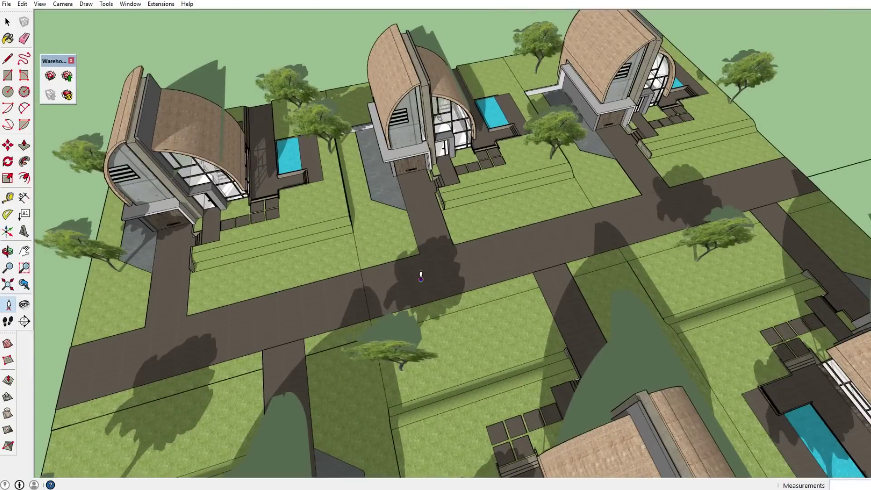
Place the camera at eye level on the driveway facing the arched house's garage door.
click(420, 278)
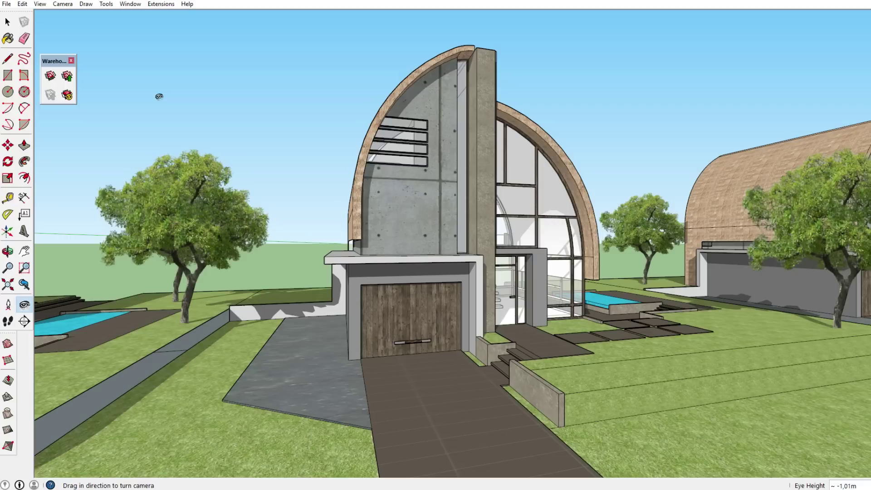
click(57, 6)
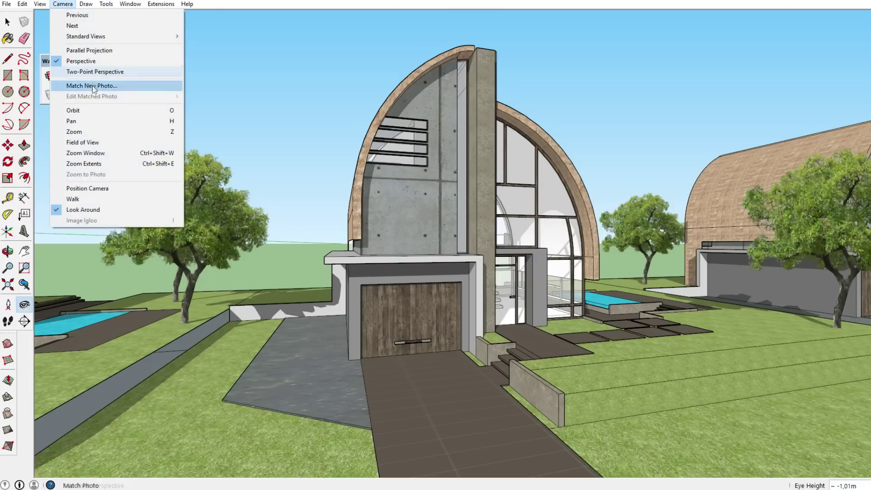
click(96, 143)
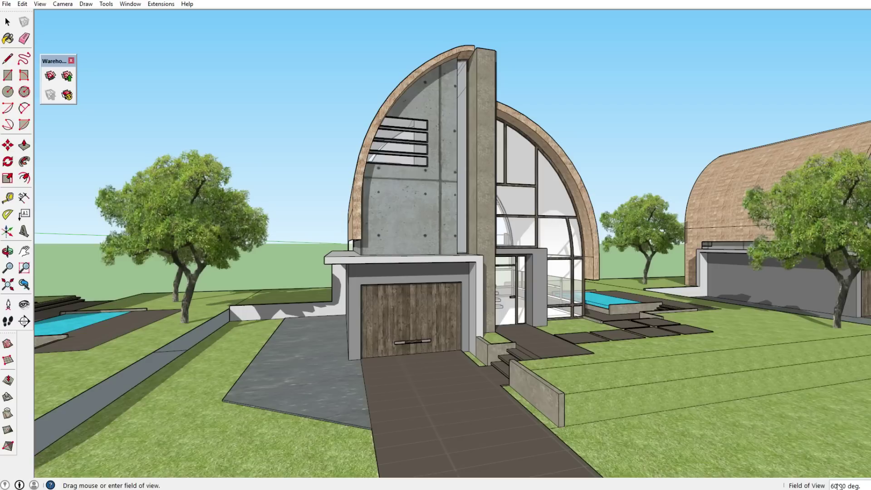
text(45)
key(Return)
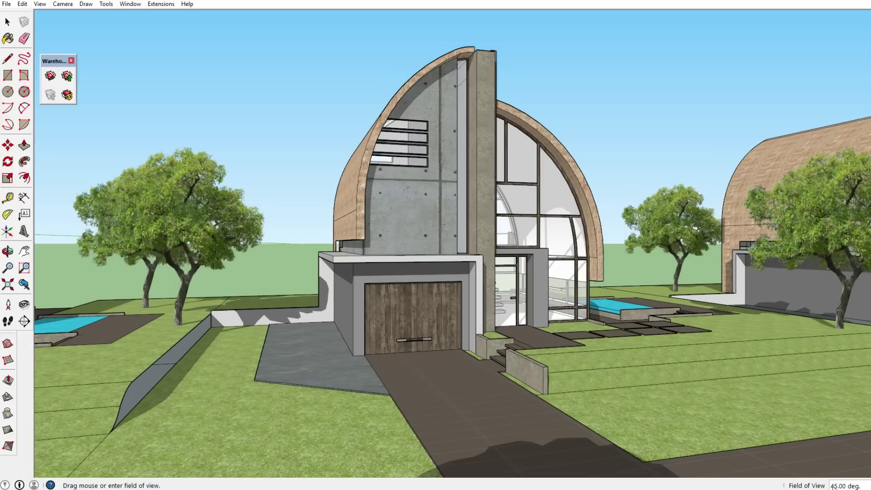
text(60)
key(Return)
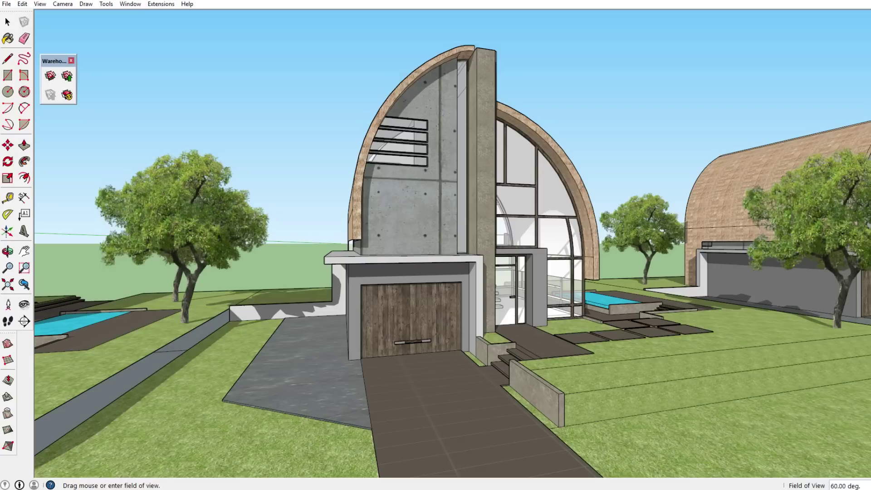
Add Scene 1 from the eye-level view without saving style changes, and open the Scene Manager.
click(40, 4)
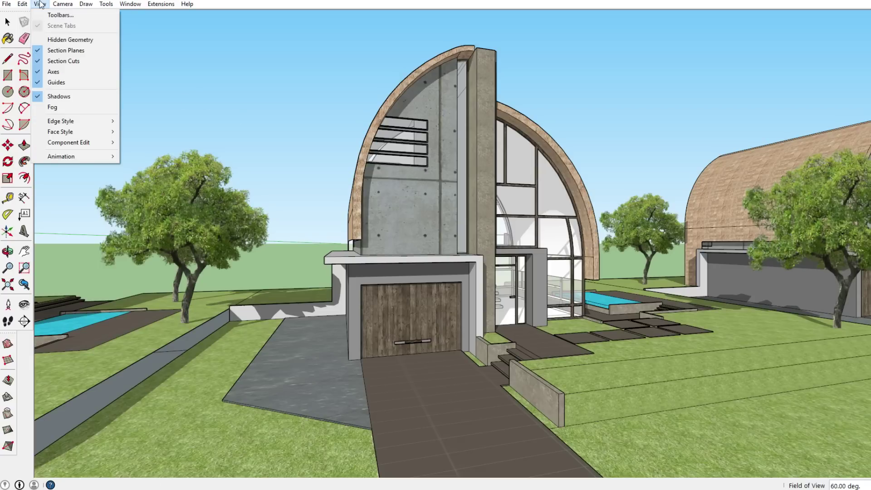
mouse_move(68, 157)
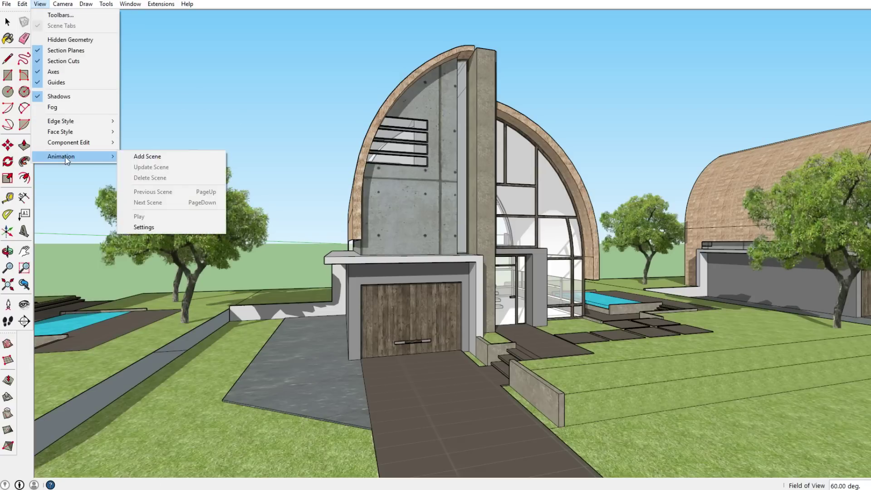
click(153, 158)
click(476, 285)
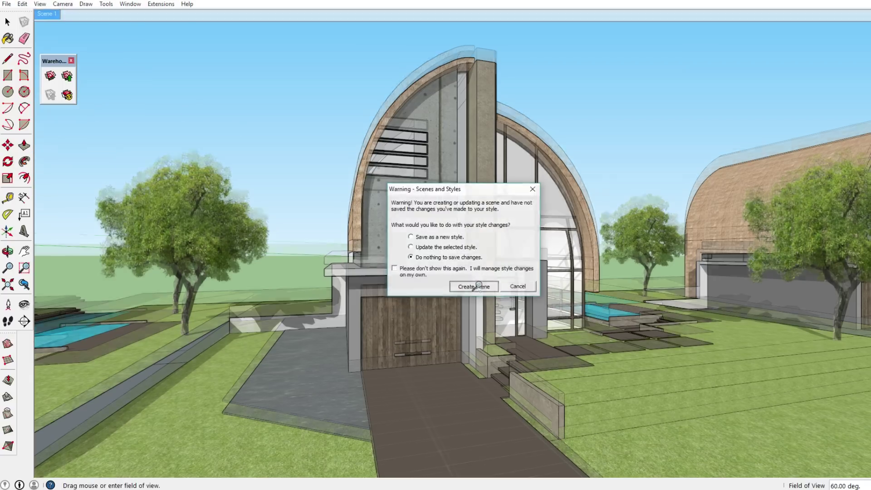
right_click(49, 15)
click(82, 95)
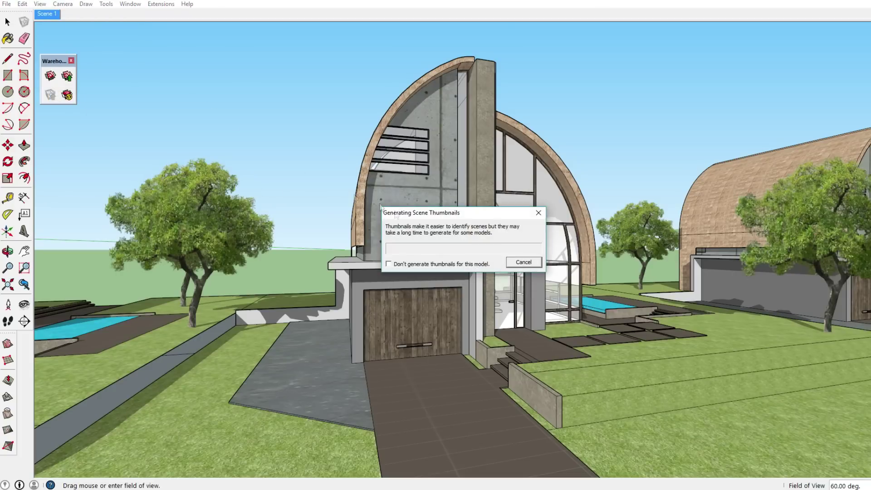
Name the scene 360 and save it, dismissing the scenes and styles warning.
click(121, 179)
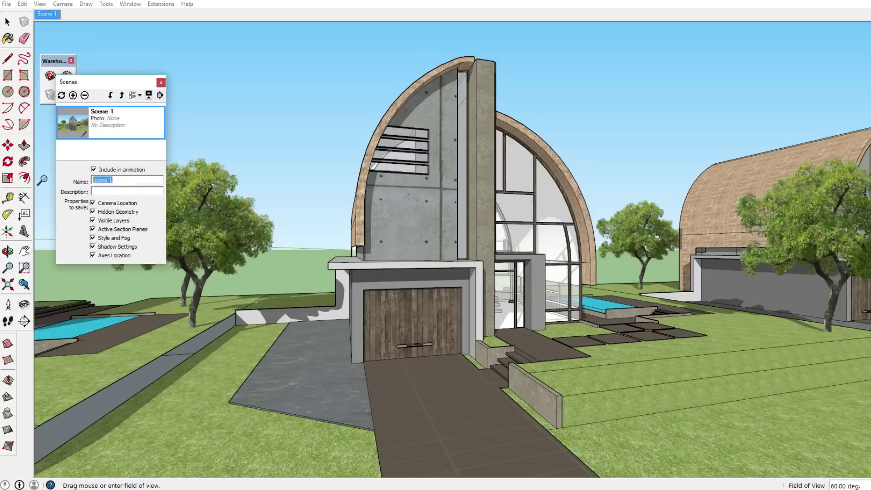
text(360)
click(62, 96)
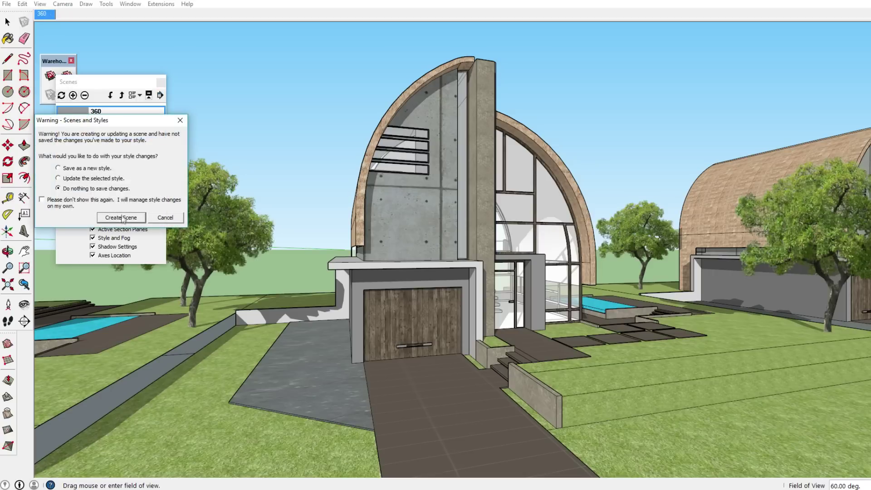
click(123, 218)
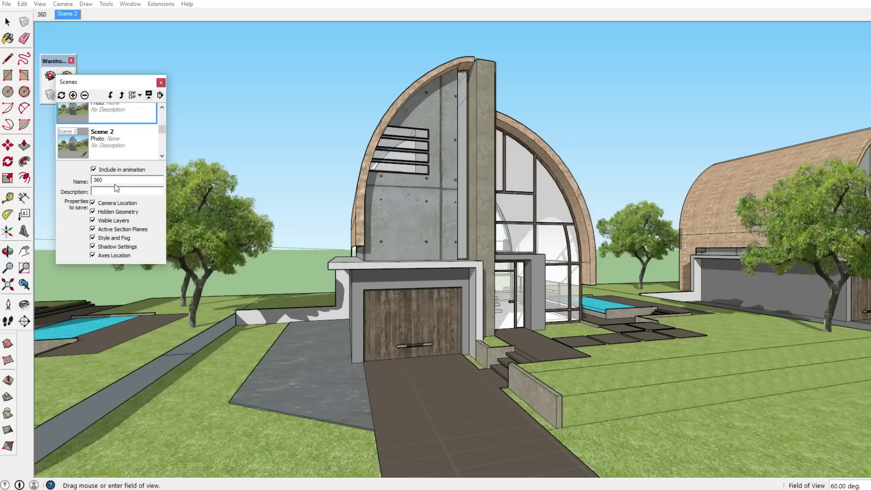
Delete the extra Scene 2 and close the Scenes panel.
right_click(116, 147)
click(136, 183)
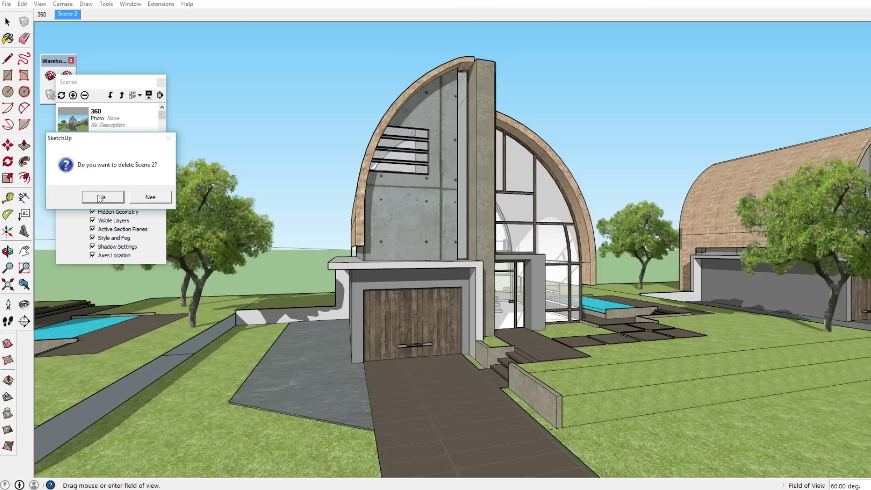
click(98, 195)
click(161, 82)
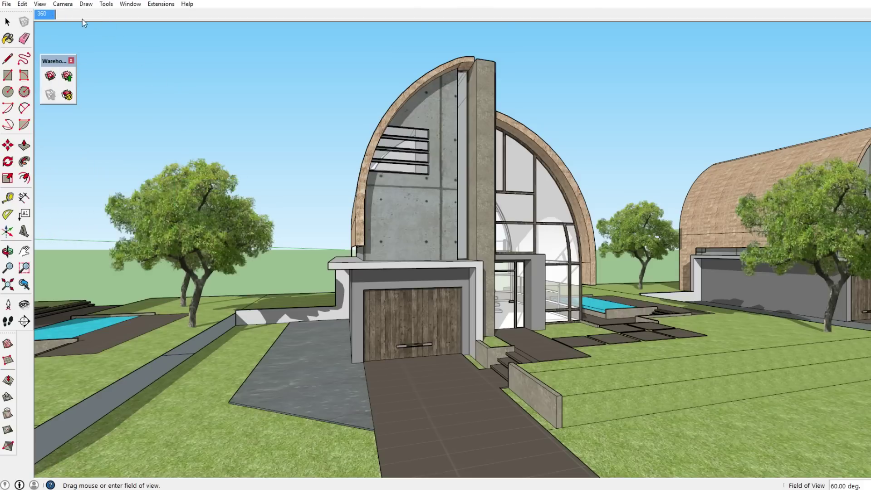
click(49, 12)
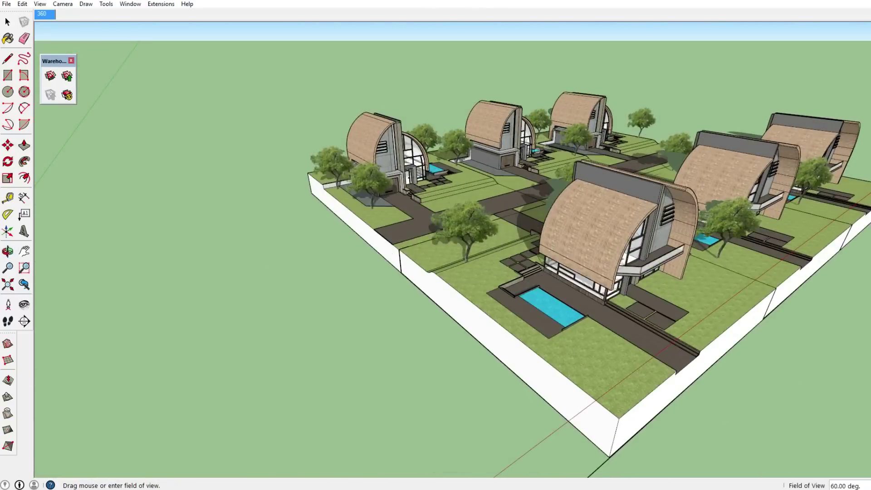
middle_drag(499, 227, 558, 240)
click(40, 15)
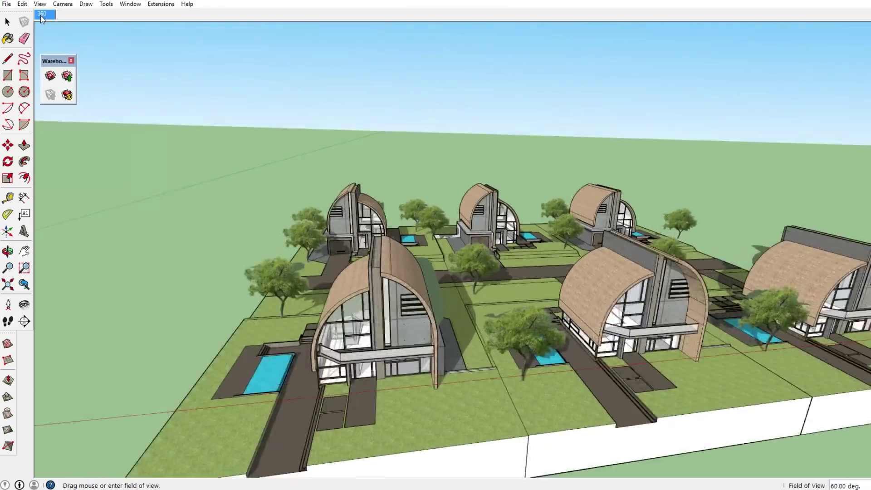